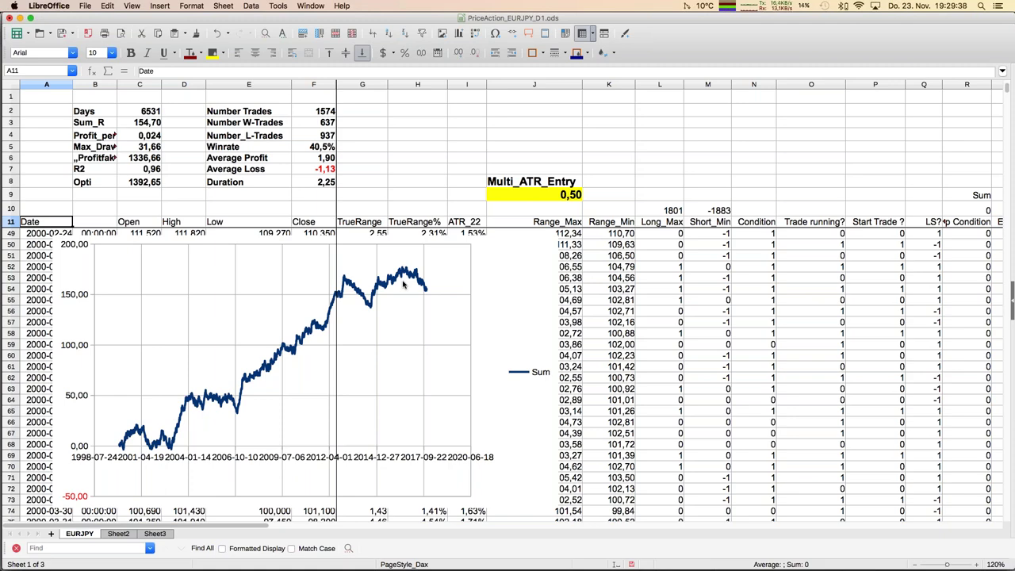
# Go to the first data rows and show the TrueRange formula in cell G14.
pyautogui.press('Down')
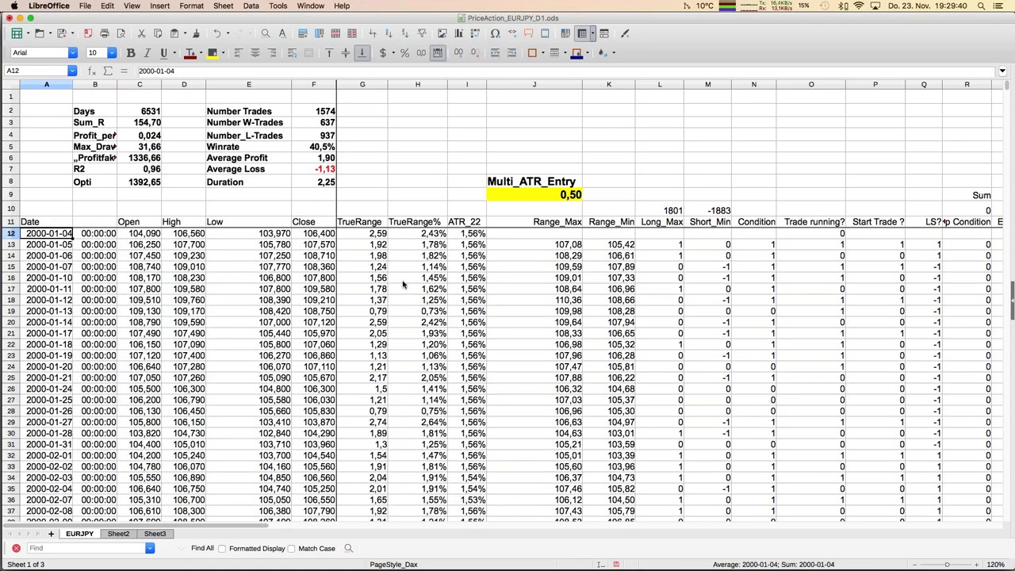
pyautogui.press('Down')
pyautogui.press('Down')
pyautogui.press('Right')
pyautogui.press('Right')
pyautogui.press('Right')
pyautogui.press('Right')
pyautogui.press('Right')
pyautogui.press('Right')
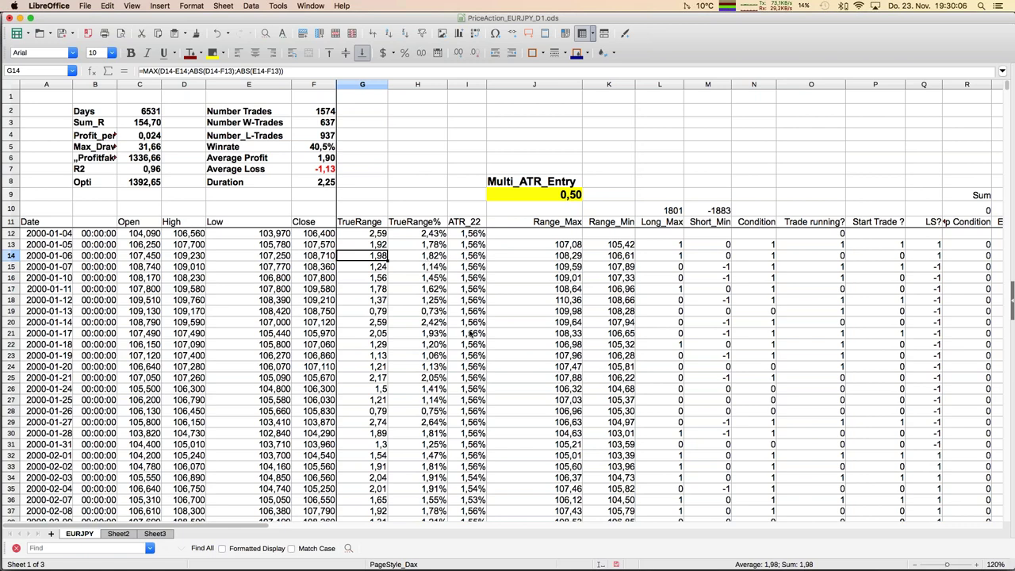
# Examine the ATR_22 averaging formula in cell I38 and its referenced range.
pyautogui.scroll(-2, 472, 334)
pyautogui.scroll(2, 472, 334)
pyautogui.scroll(-6, 472, 334)
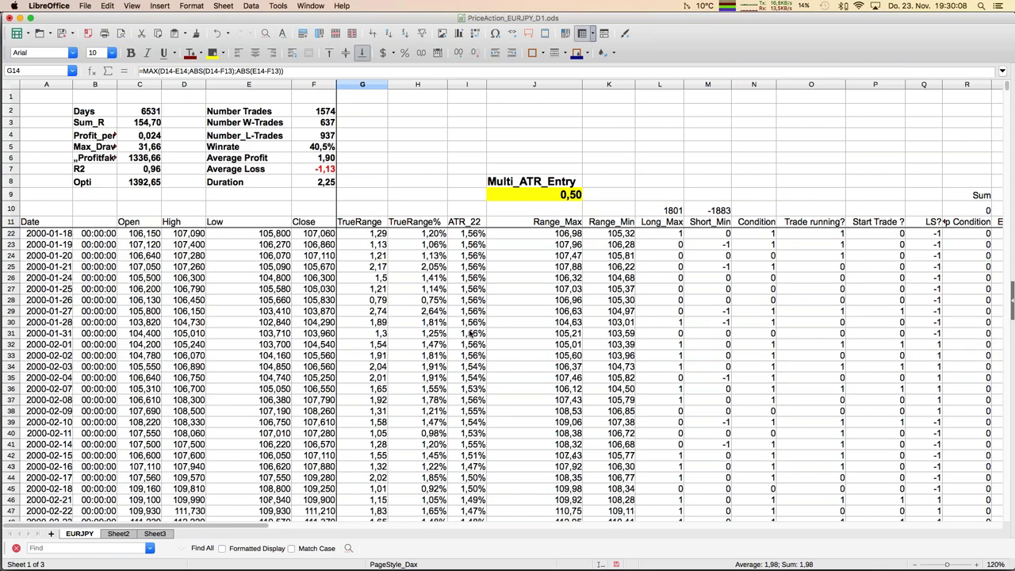
pyautogui.click(472, 334)
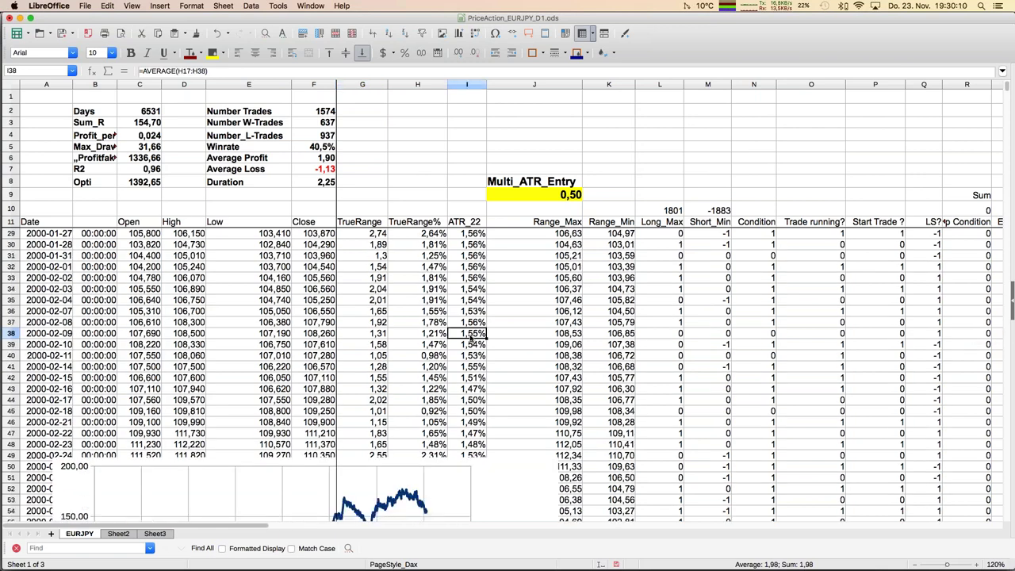
pyautogui.click(246, 70)
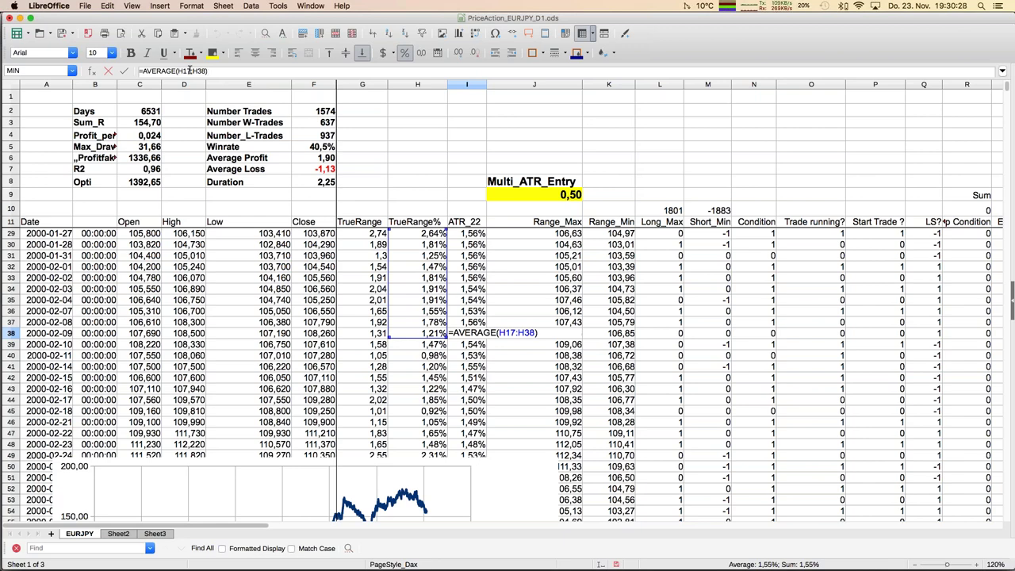
pyautogui.press('Return')
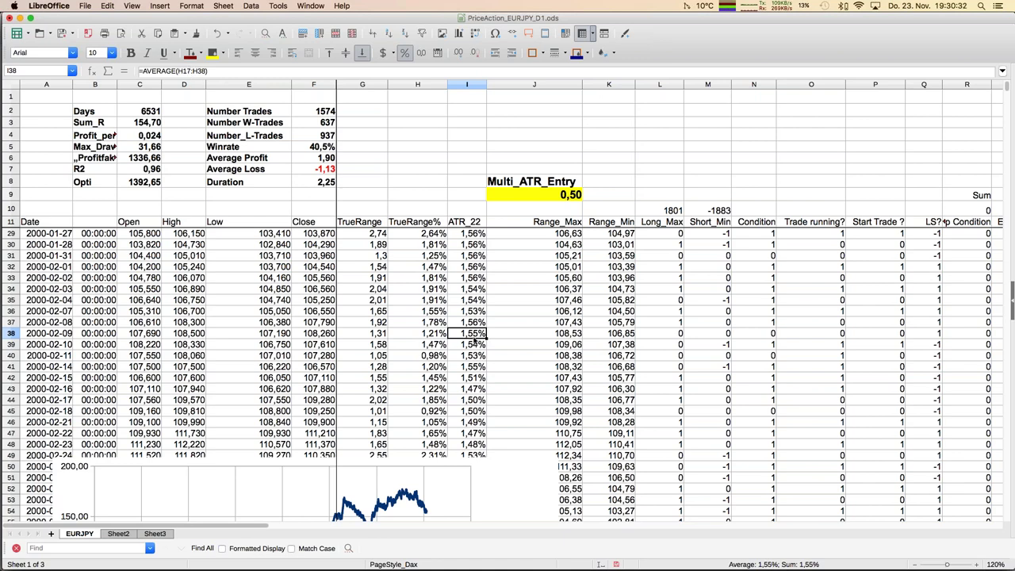
# Examine the Range_Max and Range_Min formulas in row 38 and the cells they reference.
pyautogui.click(570, 339)
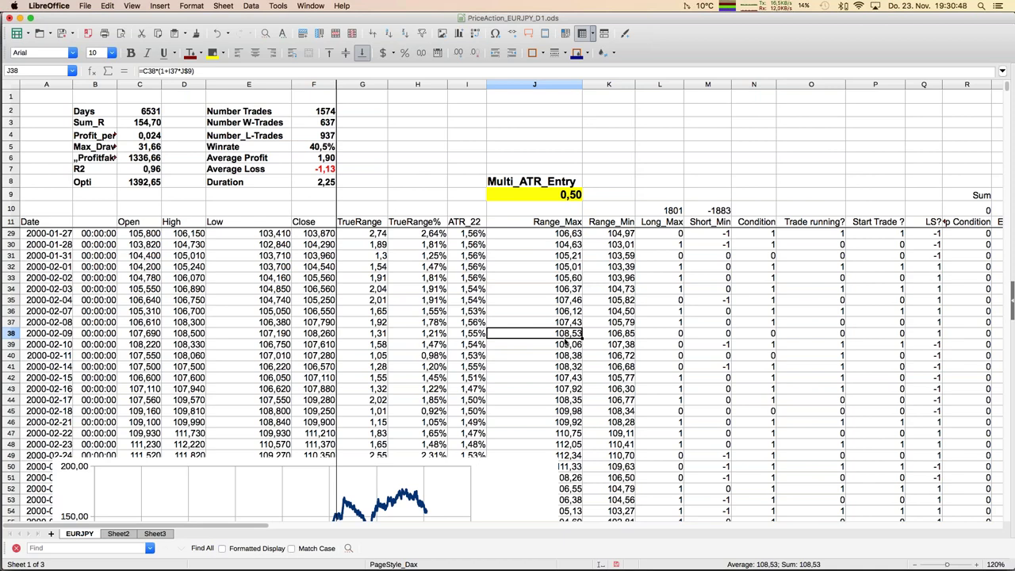
pyautogui.click(219, 72)
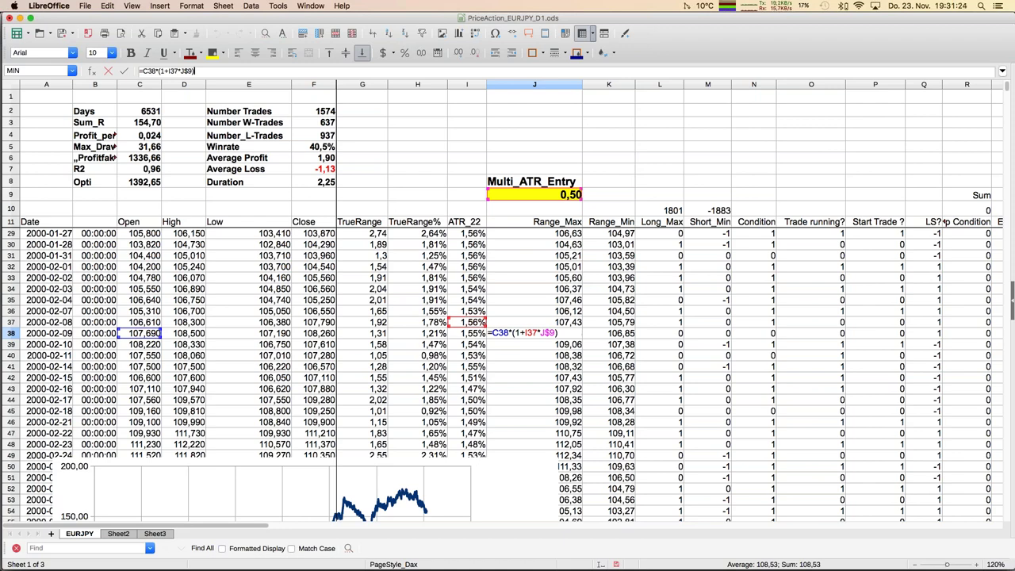
pyautogui.press('Return')
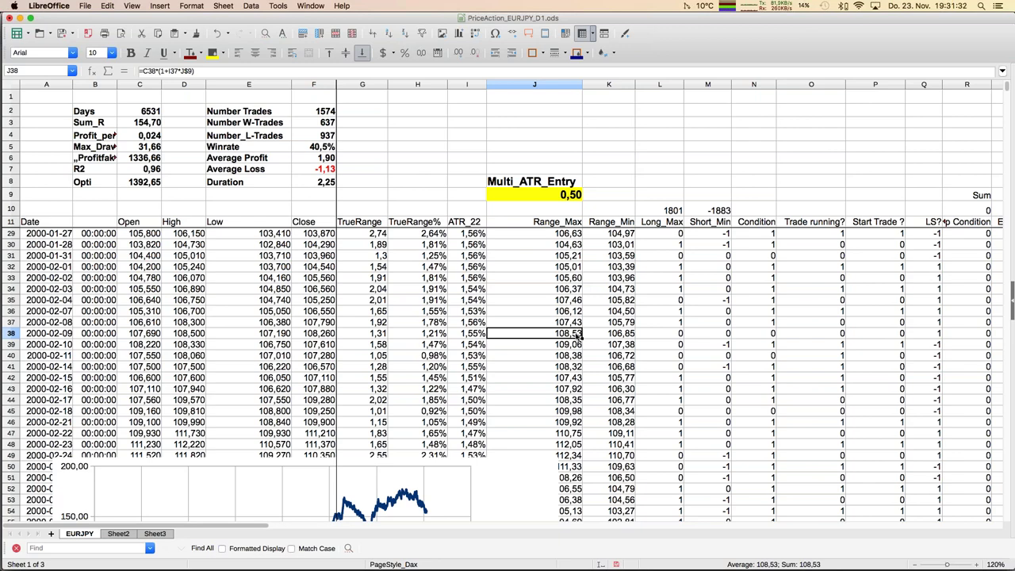
pyautogui.click(626, 338)
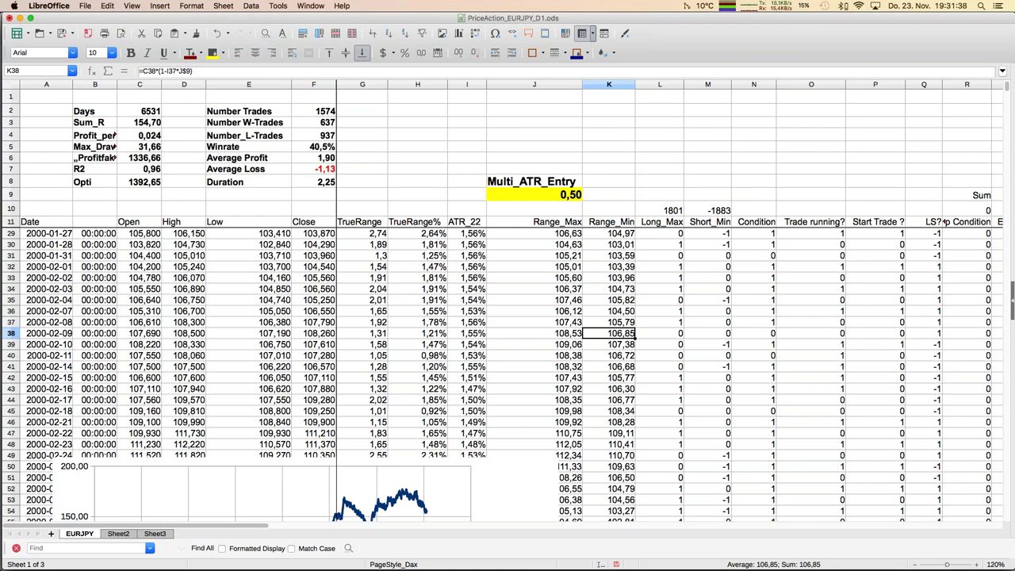
pyautogui.press('F2')
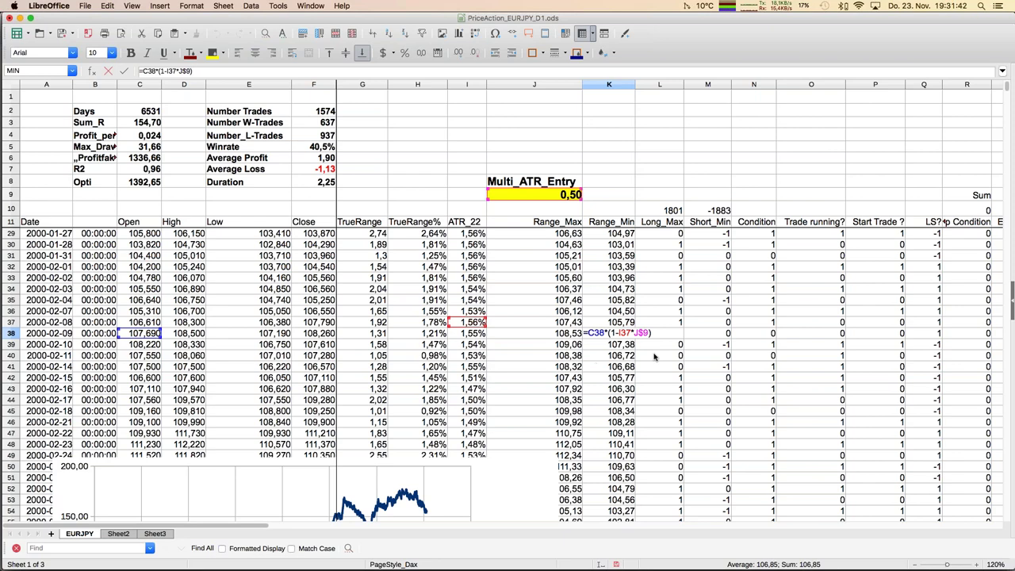
pyautogui.press('Escape')
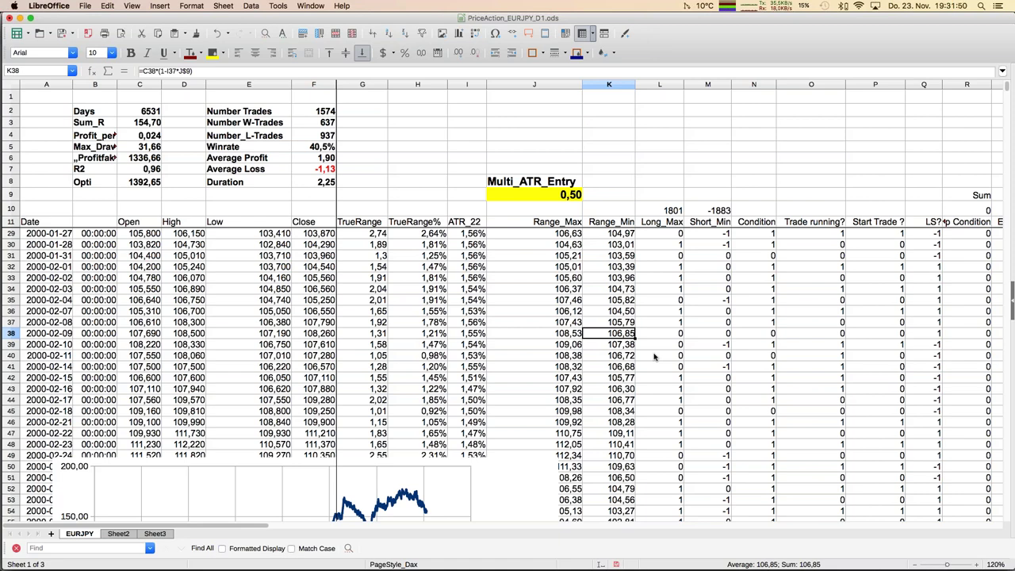
# Review the row 38 formulas from Long_Max and Short_Min through the LS? column.
pyautogui.press('Right')
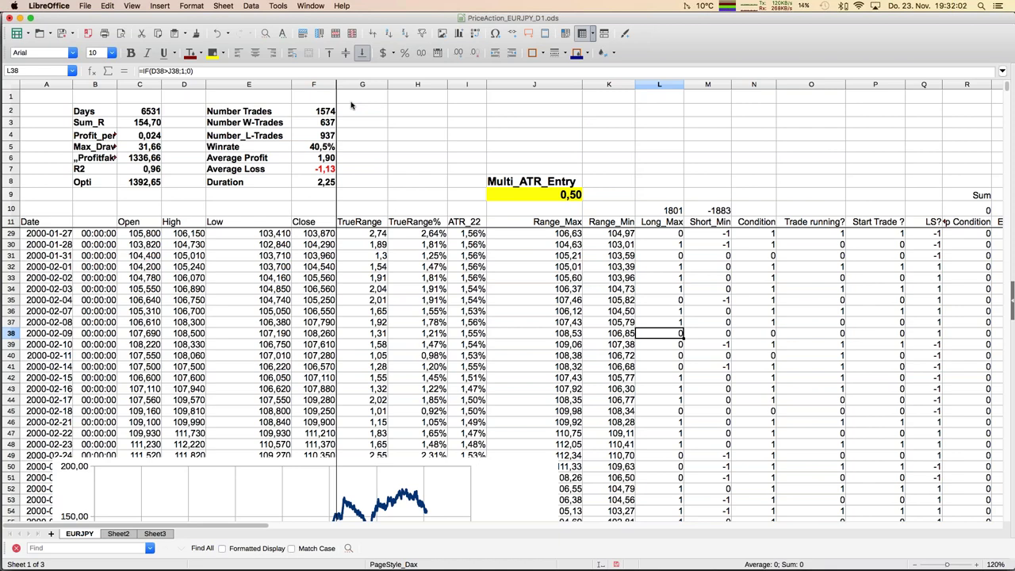
pyautogui.press('Right')
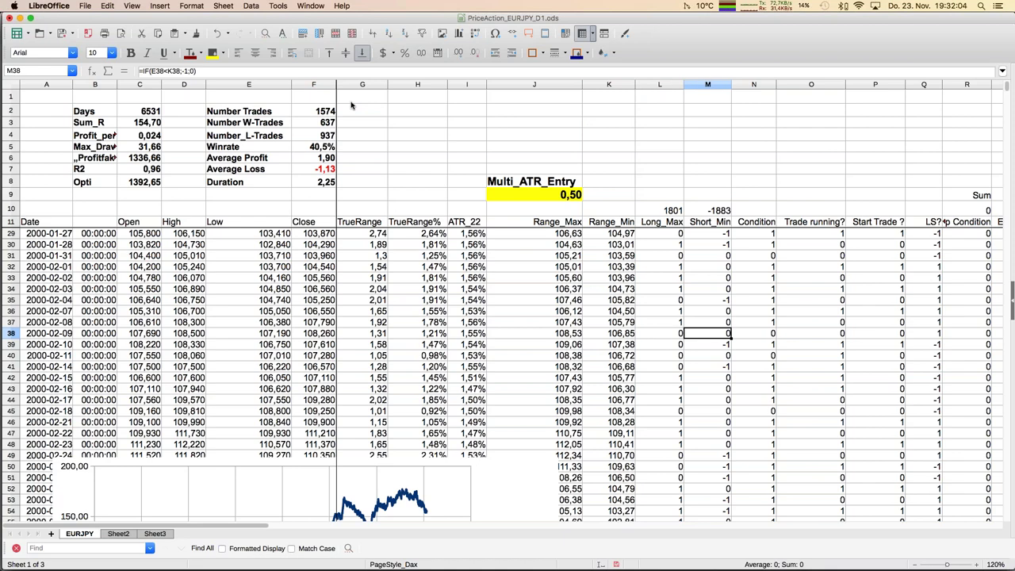
pyautogui.press('Right')
pyautogui.press('Right')
pyautogui.press('Right')
pyautogui.press('Right')
pyautogui.press('Right')
pyautogui.press('Right')
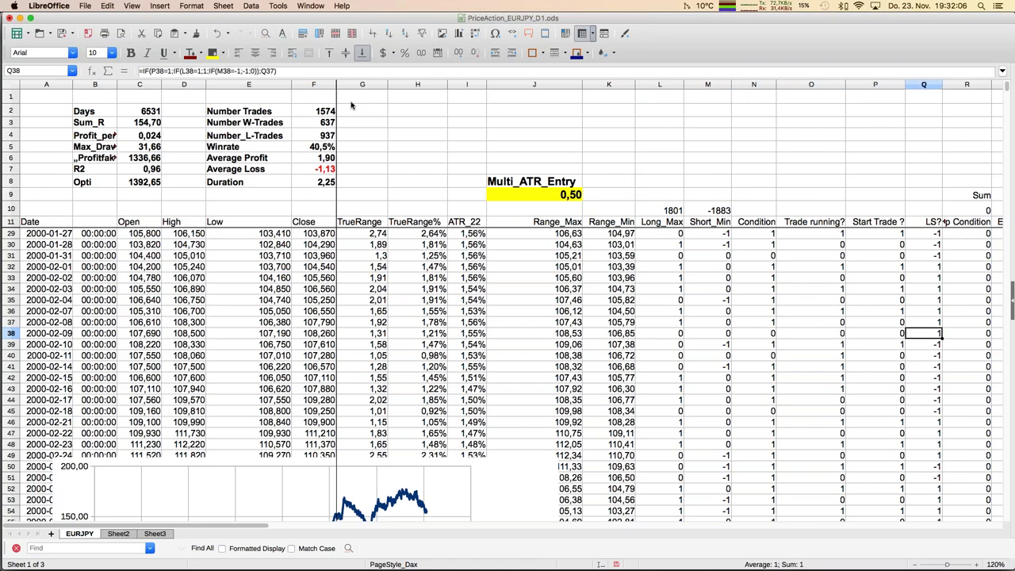
# Continue along row 38 past the stop and target columns to the Rs Trade formula in AB38.
pyautogui.press('Right')
pyautogui.press('Right')
pyautogui.press('Right')
pyautogui.press('Right')
pyautogui.press('Right')
pyautogui.press('Right')
pyautogui.press('Right')
pyautogui.press('Right')
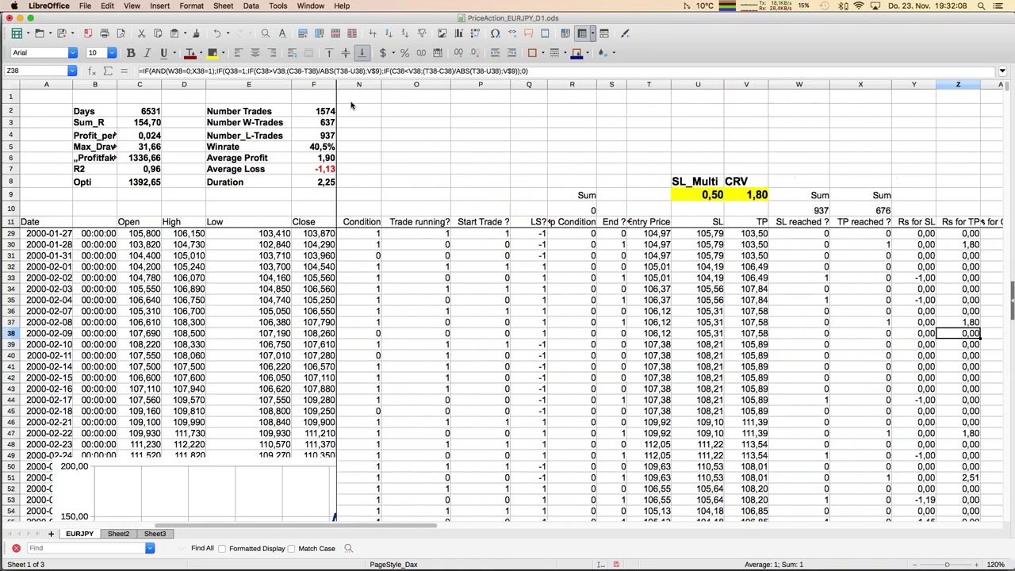
pyautogui.press('Right')
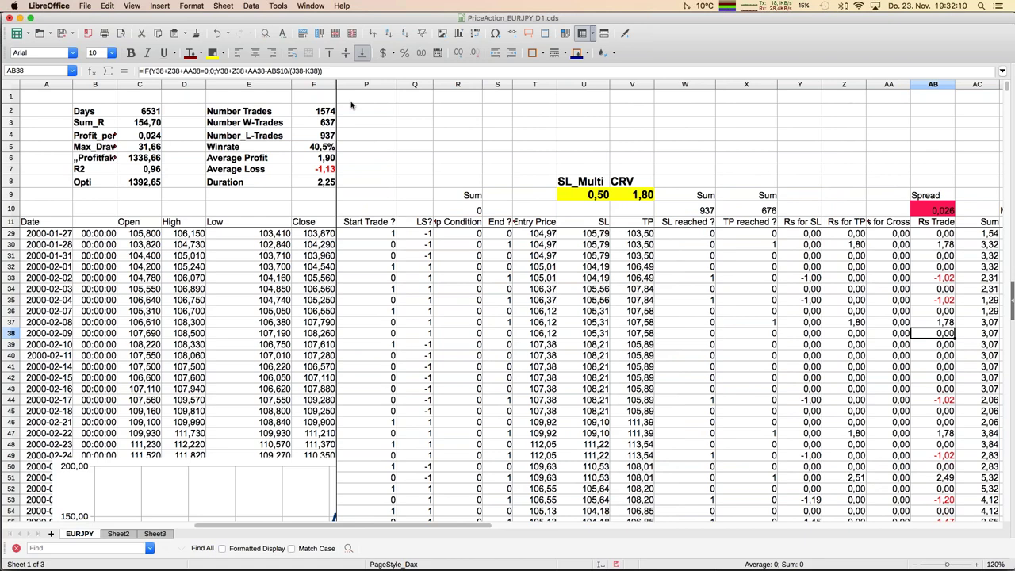
# Examine the Entry Price, SL and TP formulas around row 39 and the CRV heading.
pyautogui.press('Left')
pyautogui.press('Left')
pyautogui.press('Left')
pyautogui.press('Left')
pyautogui.press('Left')
pyautogui.press('Left')
pyautogui.press('Left')
pyautogui.press('Left')
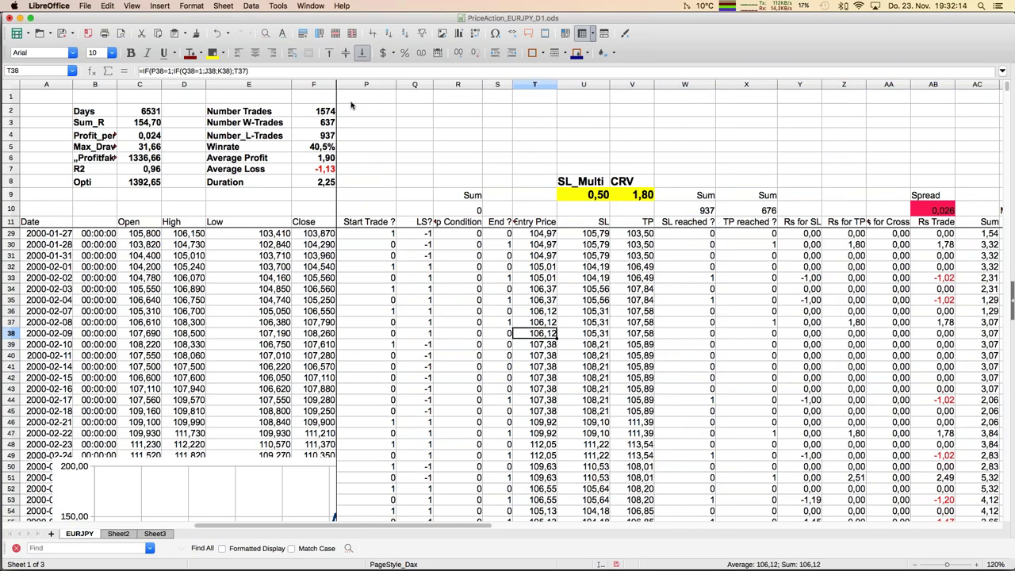
pyautogui.press('Down')
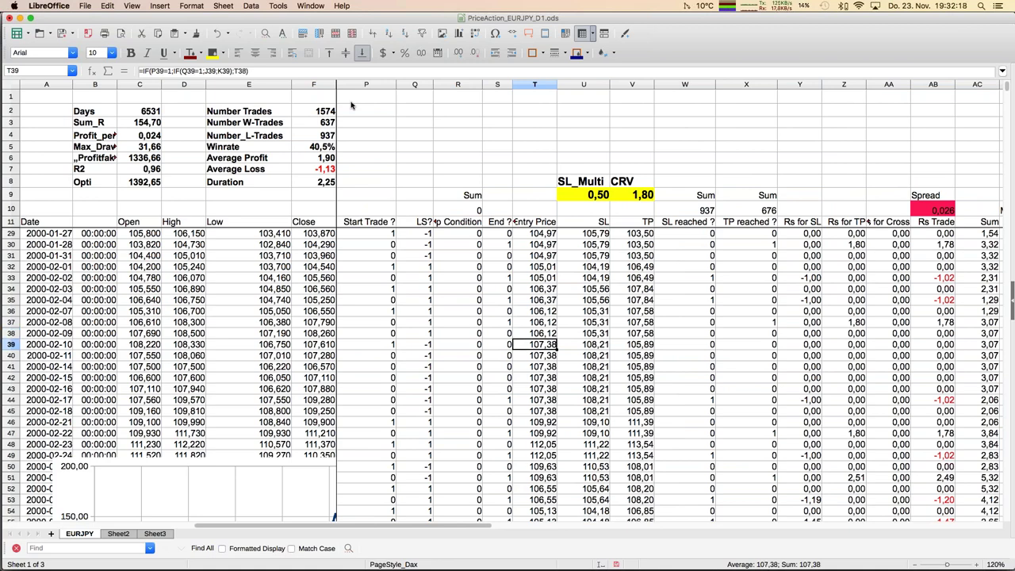
pyautogui.press('Right')
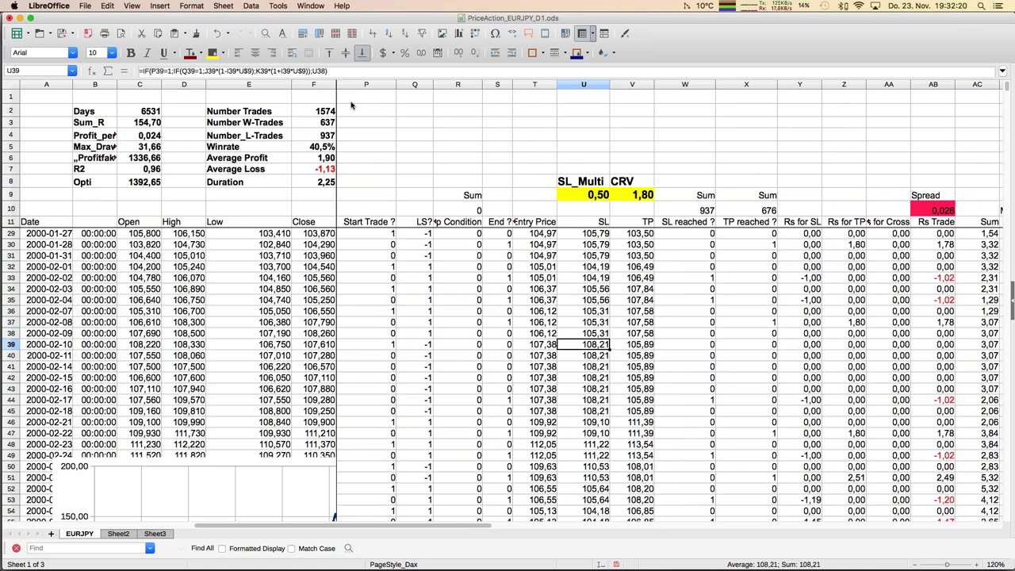
pyautogui.press('Right')
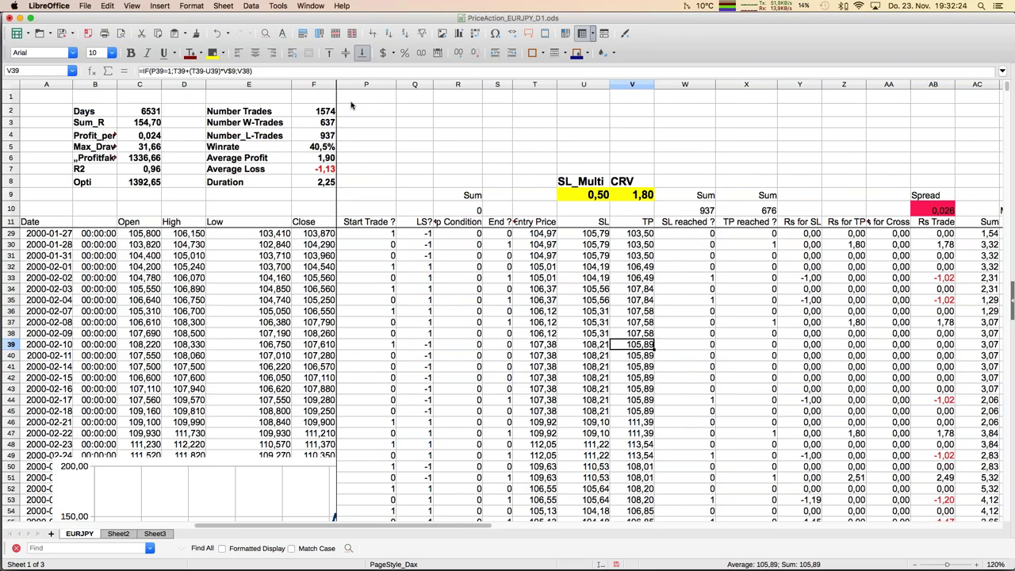
pyautogui.click(641, 184)
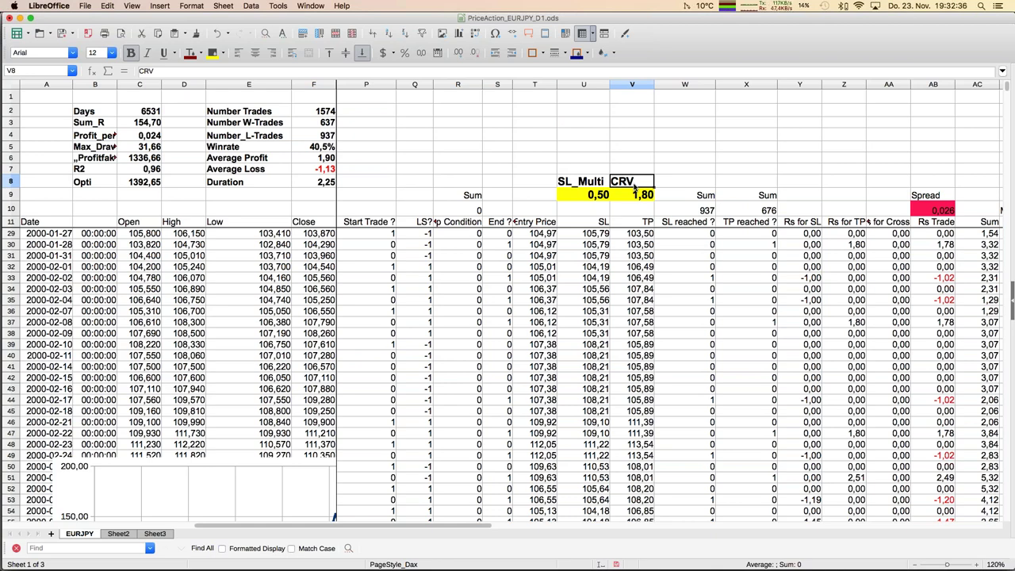
pyautogui.click(591, 344)
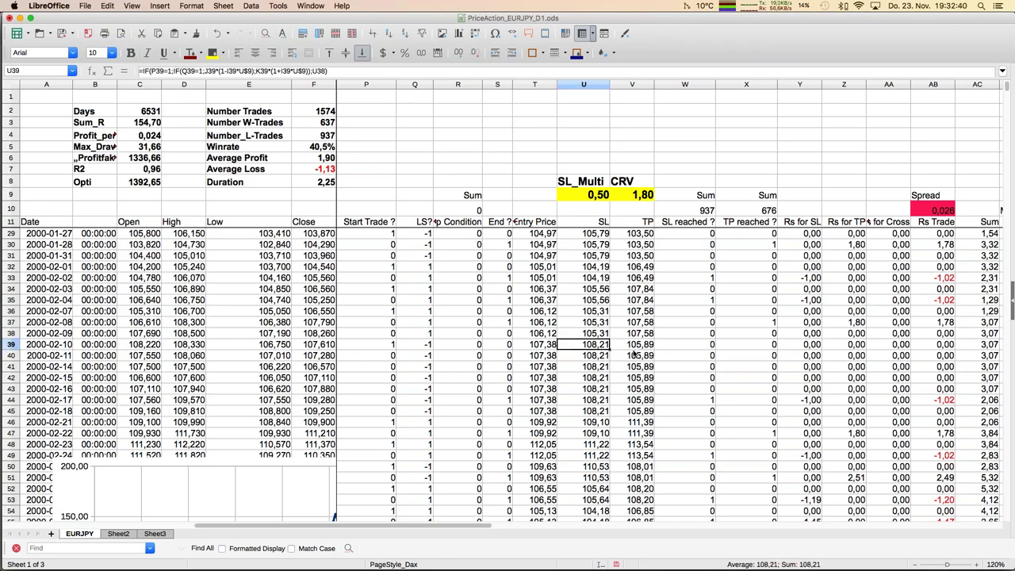
# Look through the row 39 formulas from TP to the Entry Date and Exit Date columns.
pyautogui.press('Right')
pyautogui.press('Right')
pyautogui.press('Right')
pyautogui.press('Right')
pyautogui.press('Right')
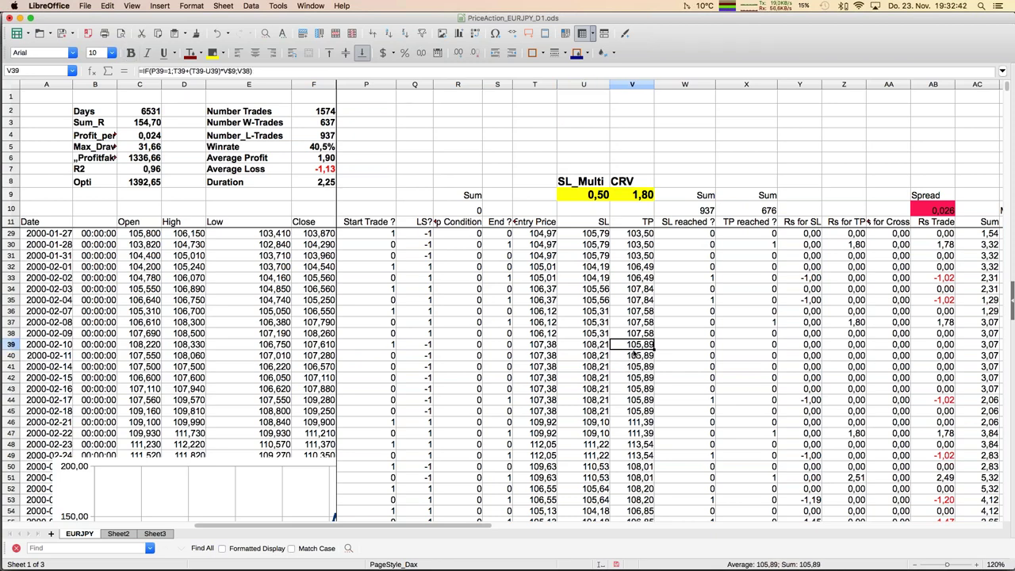
pyautogui.press('Right')
pyautogui.press('Right')
pyautogui.press('Right')
pyautogui.press('Right')
pyautogui.press('Right')
pyautogui.press('Right')
pyautogui.press('Right')
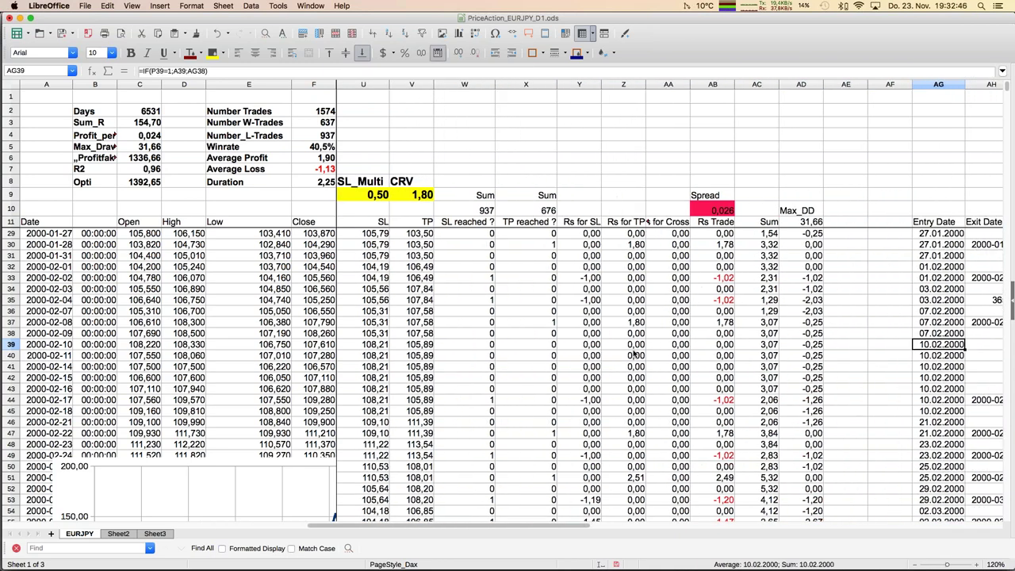
pyautogui.press('Right')
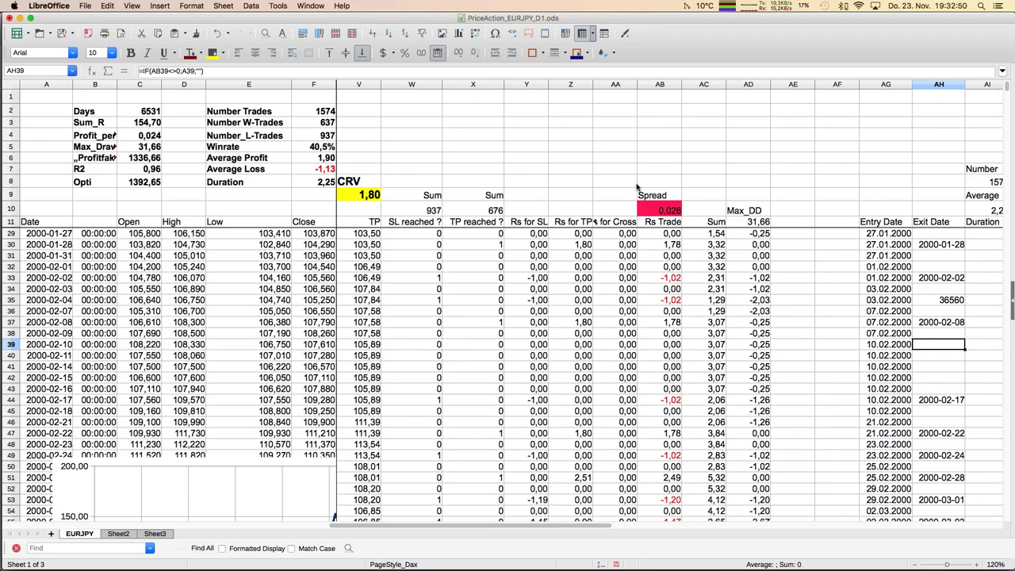
# Check the Spread cell AB10 and go back along row 37 from Rs Trade to ATR_22.
pyautogui.click(667, 211)
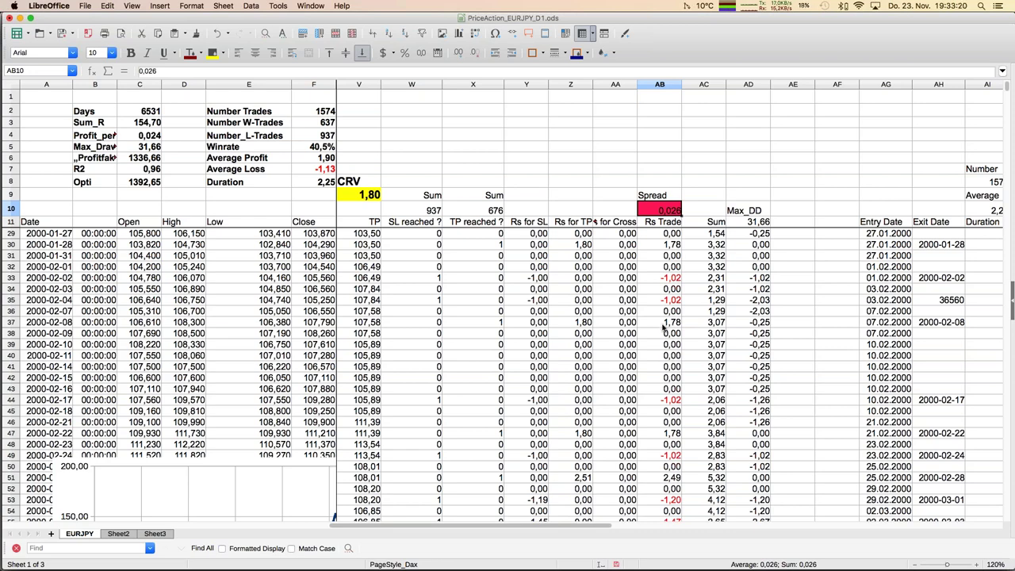
pyautogui.click(665, 327)
pyautogui.press('Left')
pyautogui.press('Left')
pyautogui.press('Left')
pyautogui.press('Left')
pyautogui.press('Left')
pyautogui.press('Left')
pyautogui.press('Left')
pyautogui.press('Left')
pyautogui.press('Left')
pyautogui.press('Left')
pyautogui.press('Left')
pyautogui.press('Left')
pyautogui.press('Left')
pyautogui.press('Left')
pyautogui.press('Left')
pyautogui.press('Left')
pyautogui.press('Left')
pyautogui.press('Left')
pyautogui.press('Left')
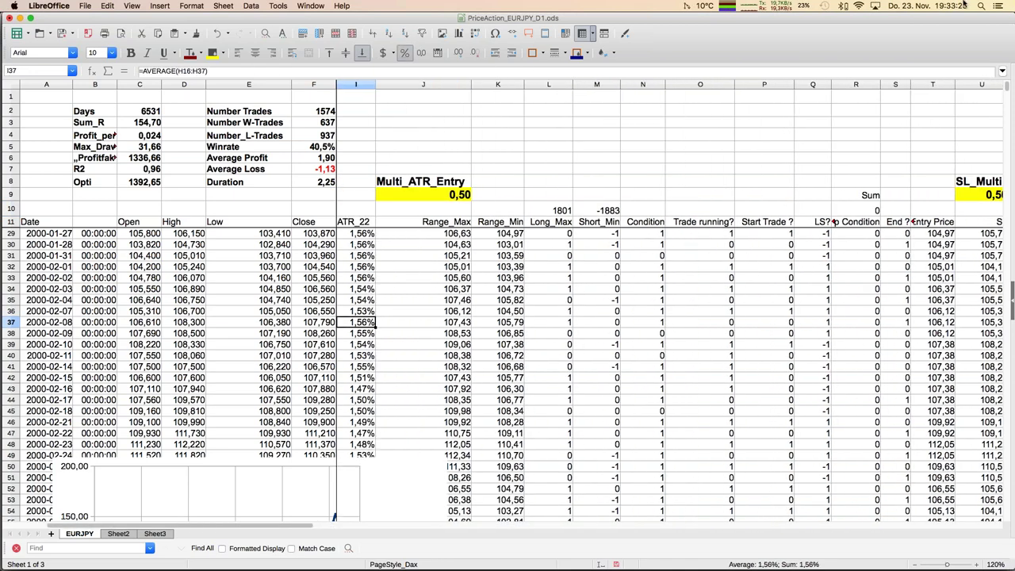
# Move the Sum chart up beneath the frozen header rows so that it starts around row 13.
pyautogui.scroll(-2, 934, 169)
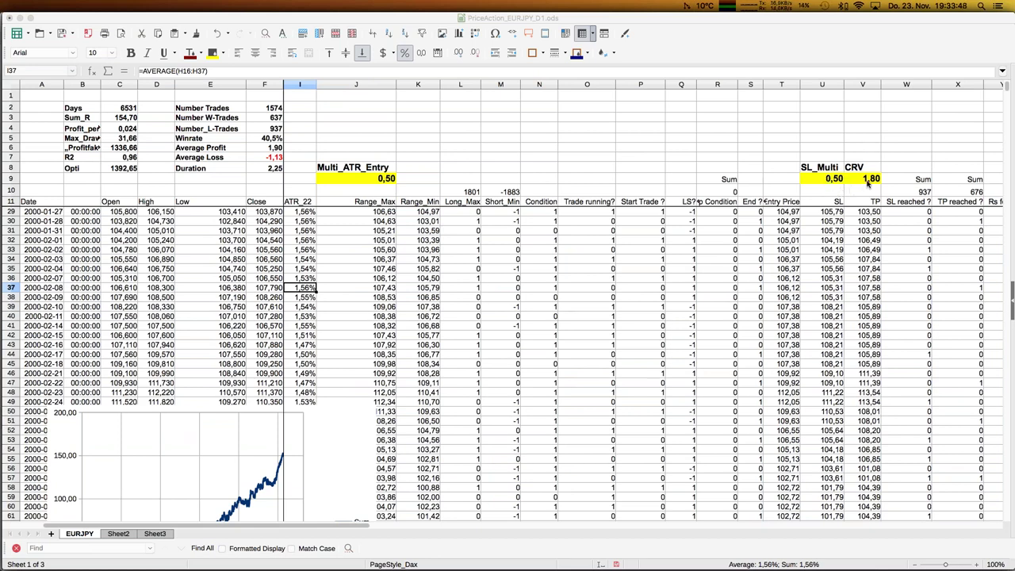
pyautogui.click(822, 181)
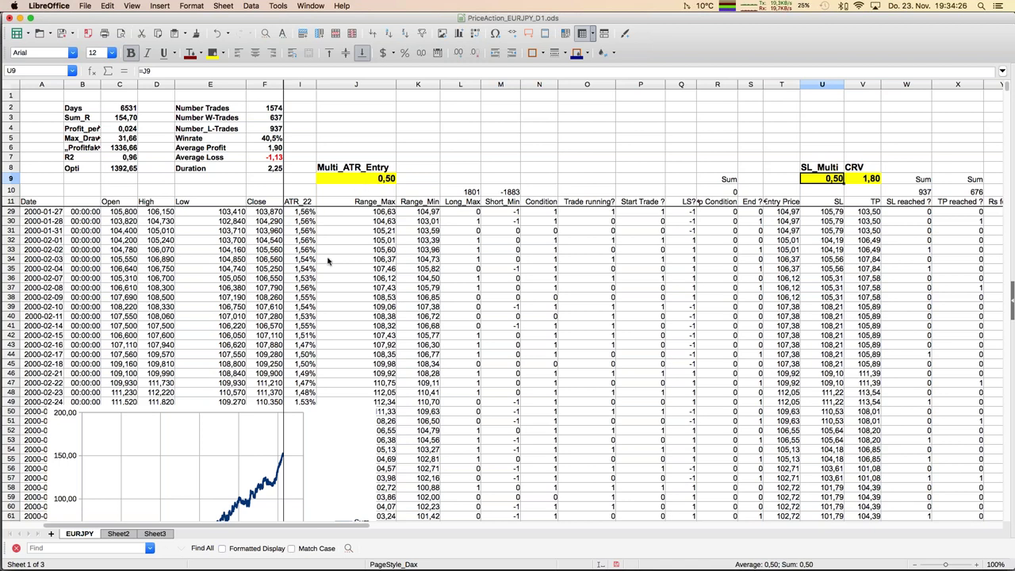
pyautogui.click(388, 191)
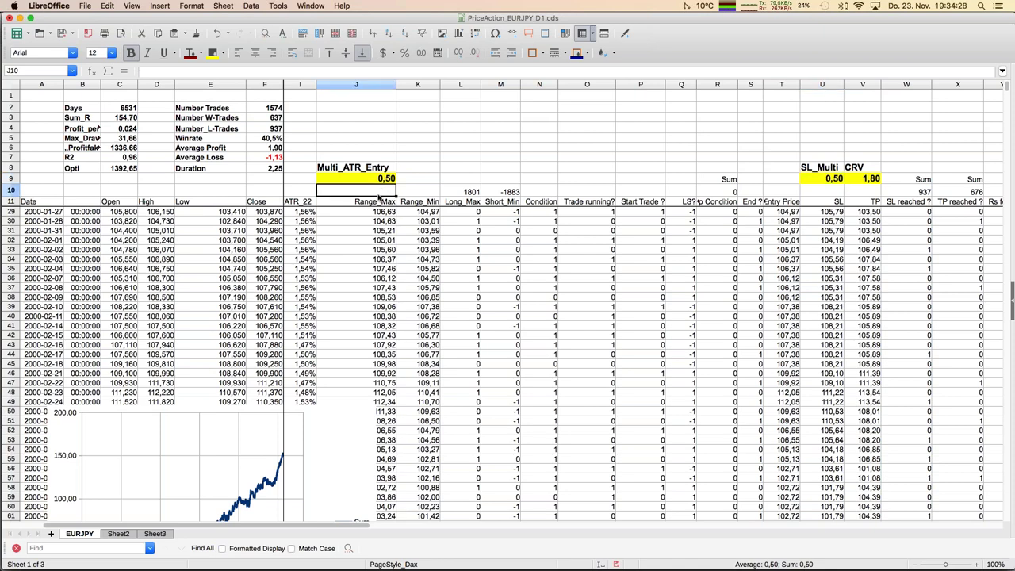
pyautogui.moveTo(220, 414)
pyautogui.mouseDown()
pyautogui.moveTo(223, 192)
pyautogui.moveTo(211, 192)
pyautogui.moveTo(211, 231)
pyautogui.mouseUp()
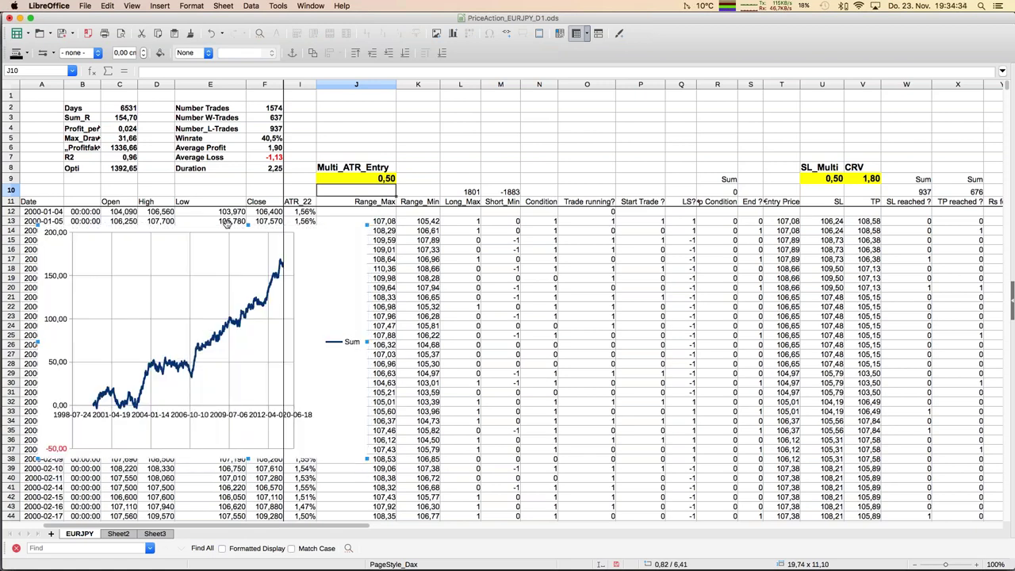
pyautogui.click(264, 190)
pyautogui.hotkey('ctrl', 'z')
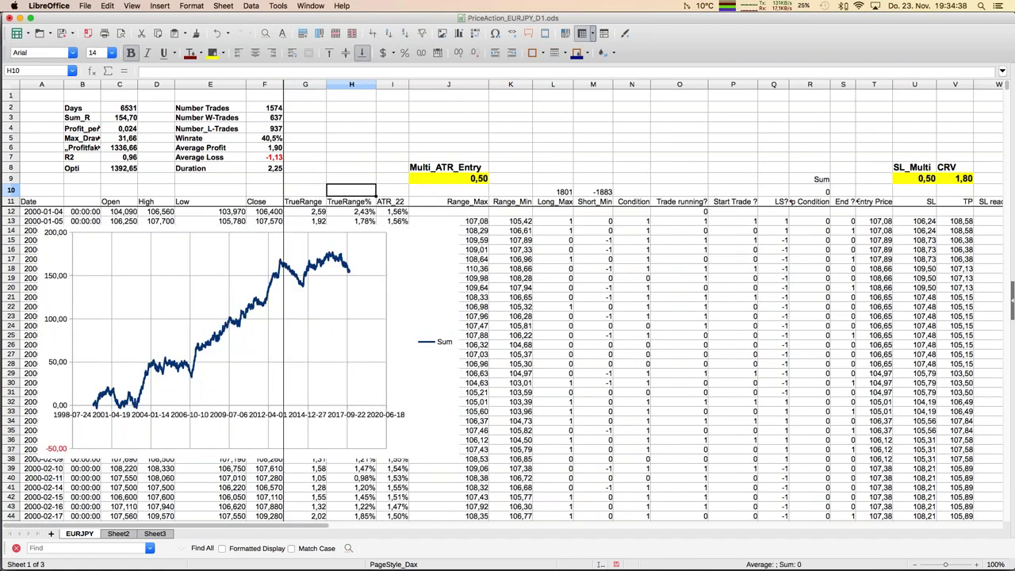
# Set the Multi_ATR_Entry value in cell J9 to 0,6.
pyautogui.click(466, 178)
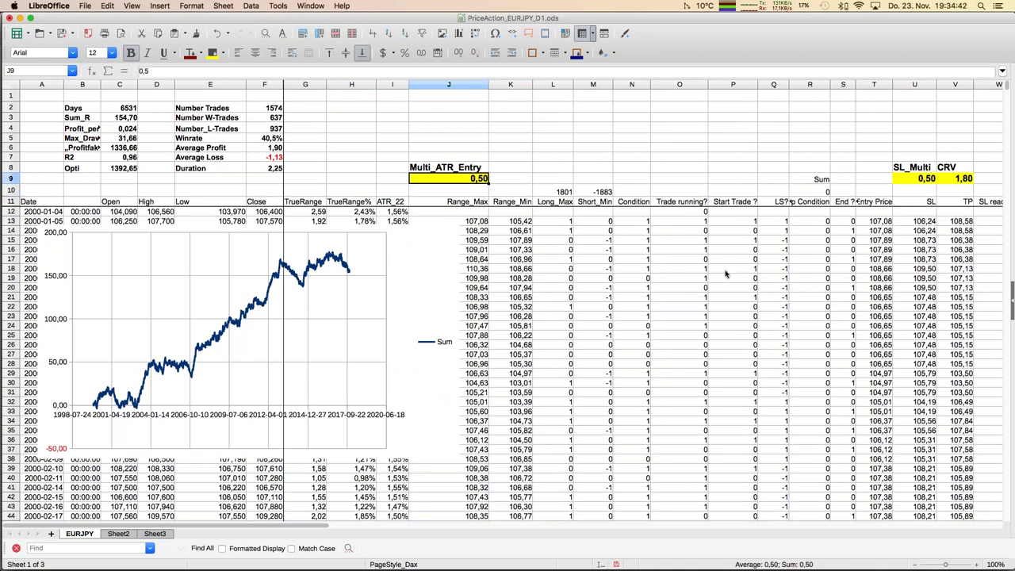
pyautogui.write('0,6')
pyautogui.press('Return')
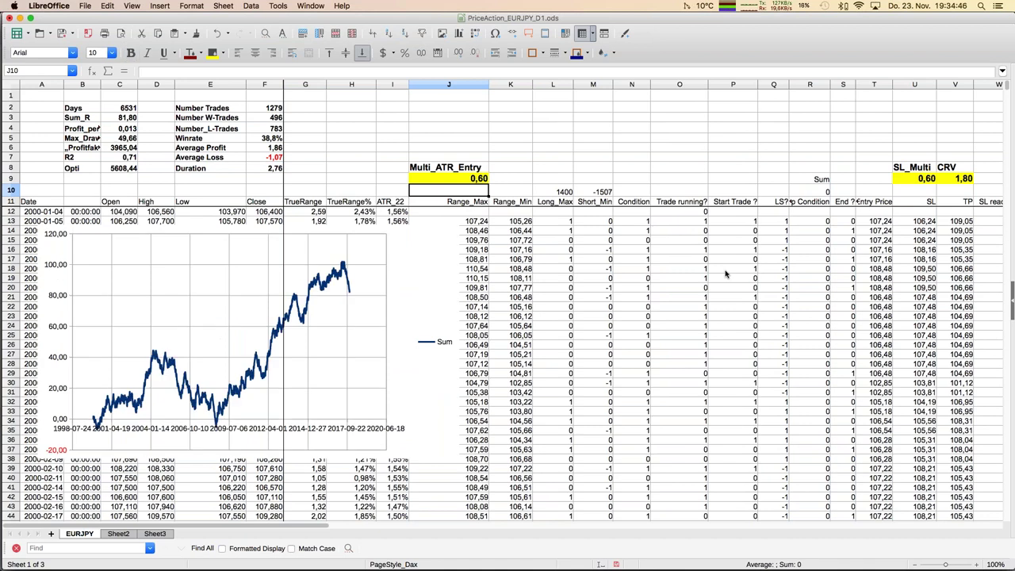
# Set the Multi_ATR_Entry value in cell J9 to 0,4.
pyautogui.press('Up')
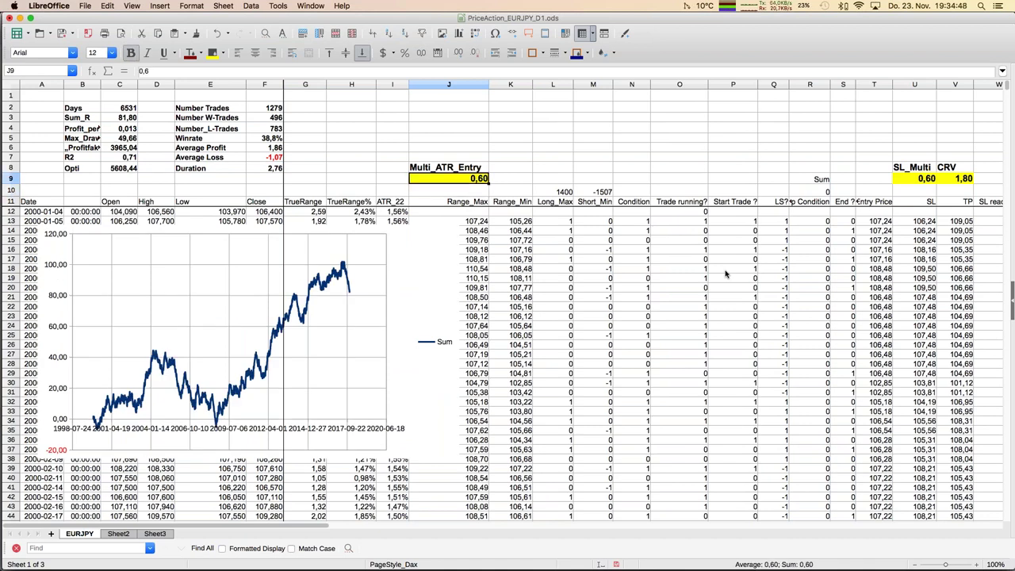
pyautogui.write('0,4')
pyautogui.press('Return')
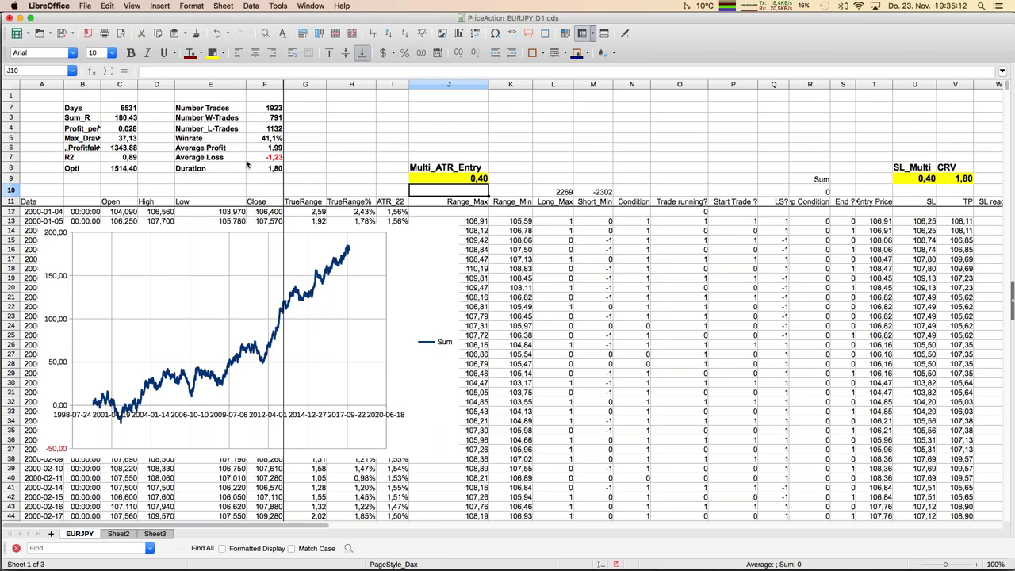
# Set the Multi_ATR_Entry value in cell J9 to 0,33.
pyautogui.press('Up')
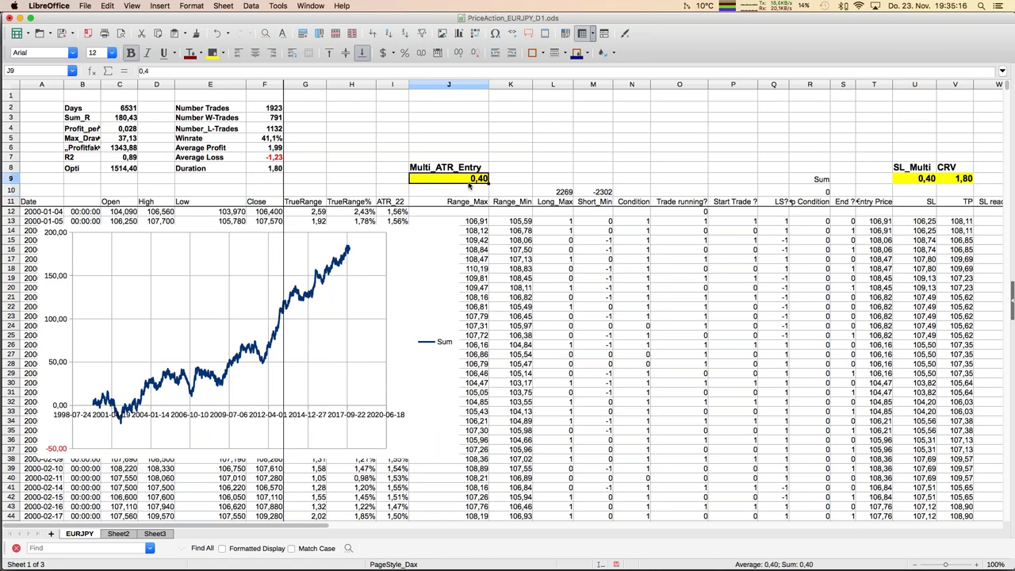
pyautogui.write('0,33')
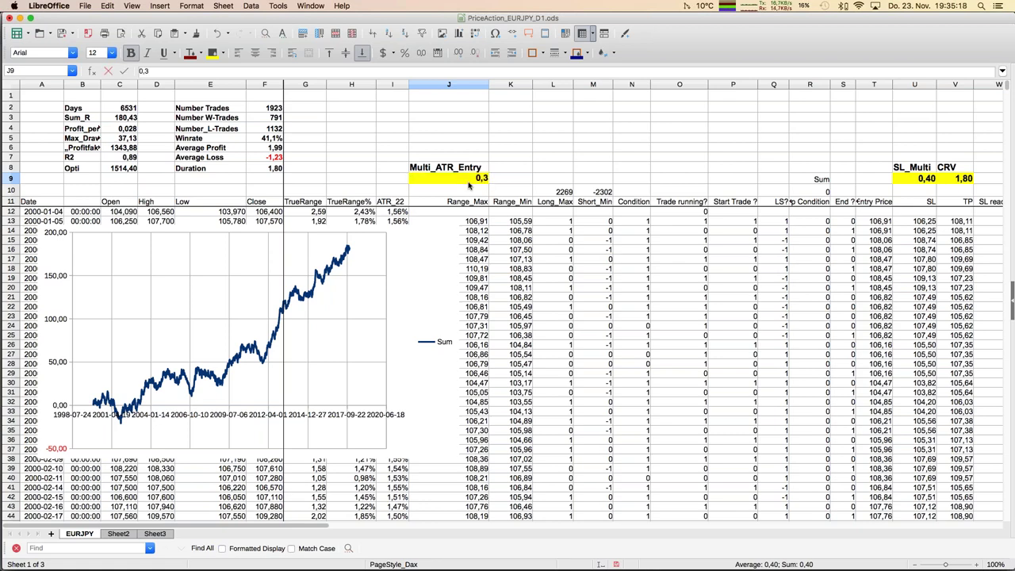
pyautogui.press('Down')
# Look along row 14 from the Range_Max column past the Rs Trade, Sum and Max_DD columns to column AF.
pyautogui.press('Down')
pyautogui.press('Down')
pyautogui.press('Down')
pyautogui.press('Right')
pyautogui.press('Right')
pyautogui.press('Right')
pyautogui.press('Right')
pyautogui.press('Right')
pyautogui.press('Right')
pyautogui.press('Right')
pyautogui.press('Right')
pyautogui.press('Right')
pyautogui.press('Right')
pyautogui.press('Right')
pyautogui.press('Right')
pyautogui.press('Right')
pyautogui.press('Right')
pyautogui.press('Right')
pyautogui.press('Right')
pyautogui.press('Right')
pyautogui.press('Right')
pyautogui.press('Right')
pyautogui.press('Right')
pyautogui.press('Right')
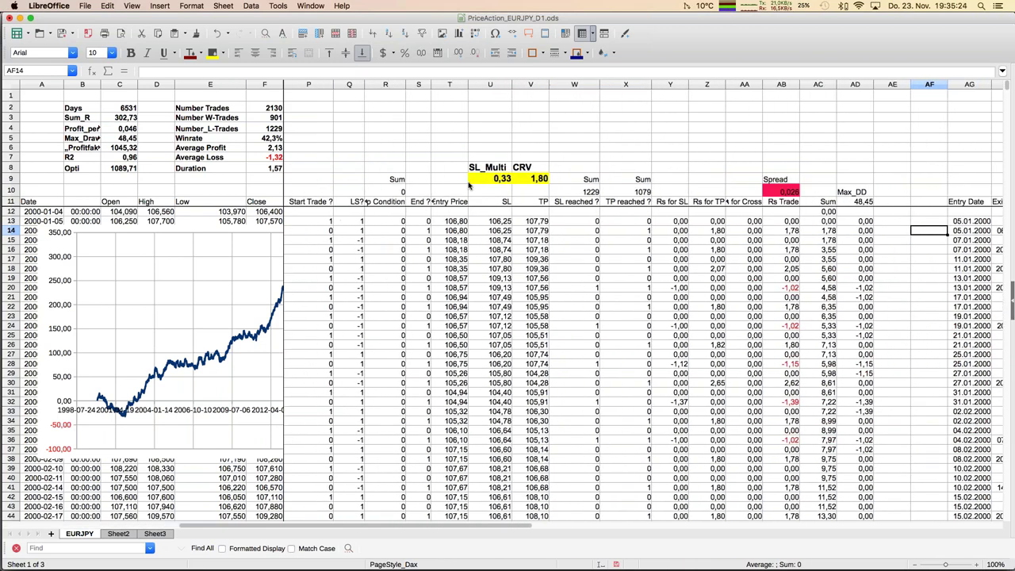
# Examine the stop-loss results and formulas in the Rs for SL column from Y28 down to Y32.
pyautogui.click(681, 364)
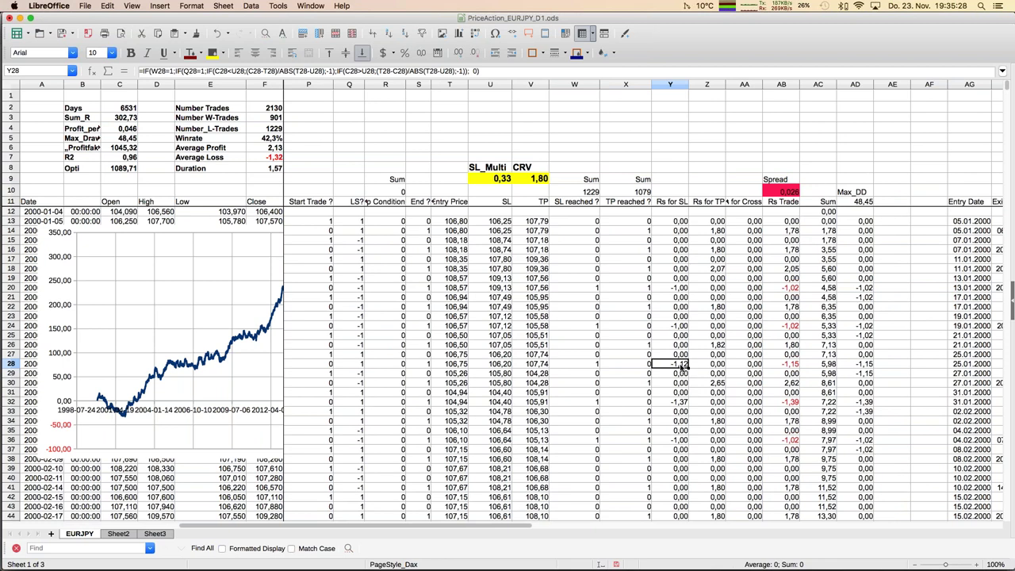
pyautogui.press('Down')
pyautogui.press('Down')
pyautogui.press('Down')
pyautogui.press('Down')
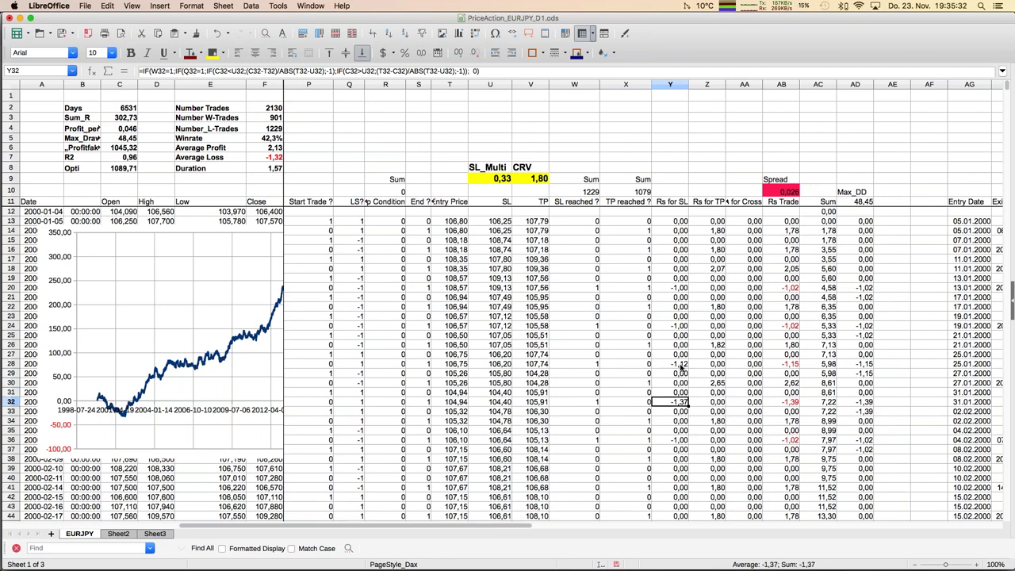